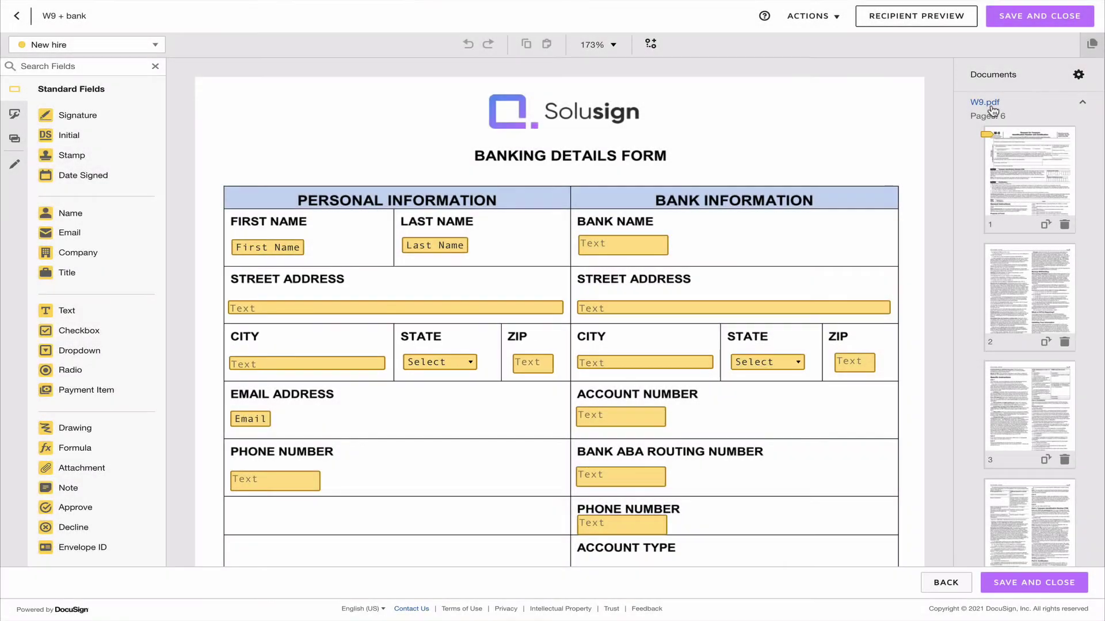
Browse both documents' pages, select the W-9 address, city, state and ZIP fields, and return to the bank form.
click(993, 109)
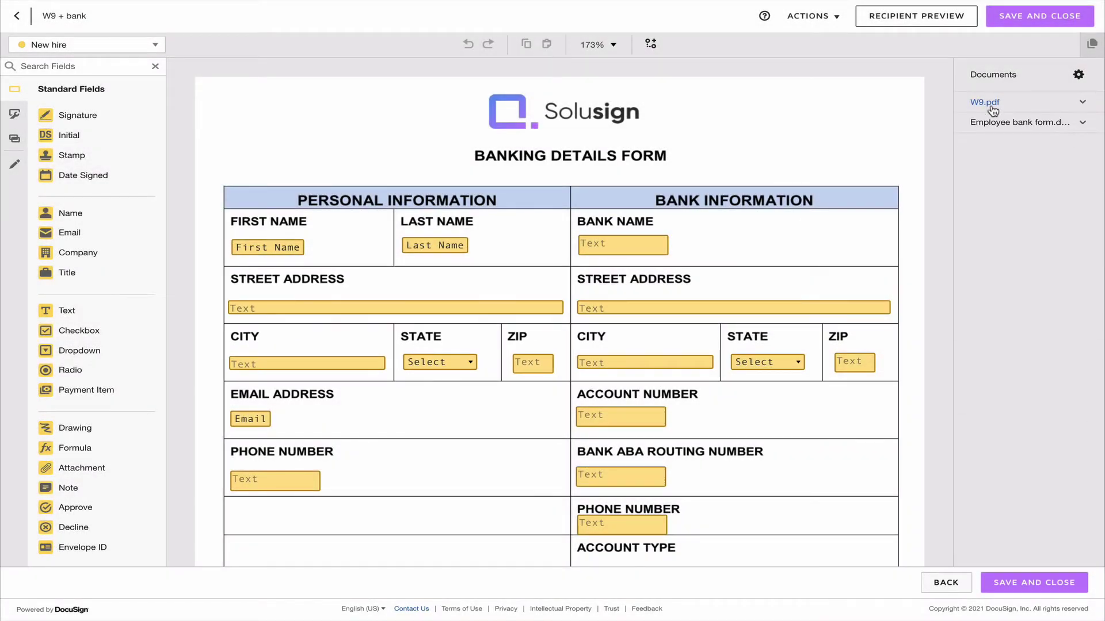
click(1028, 125)
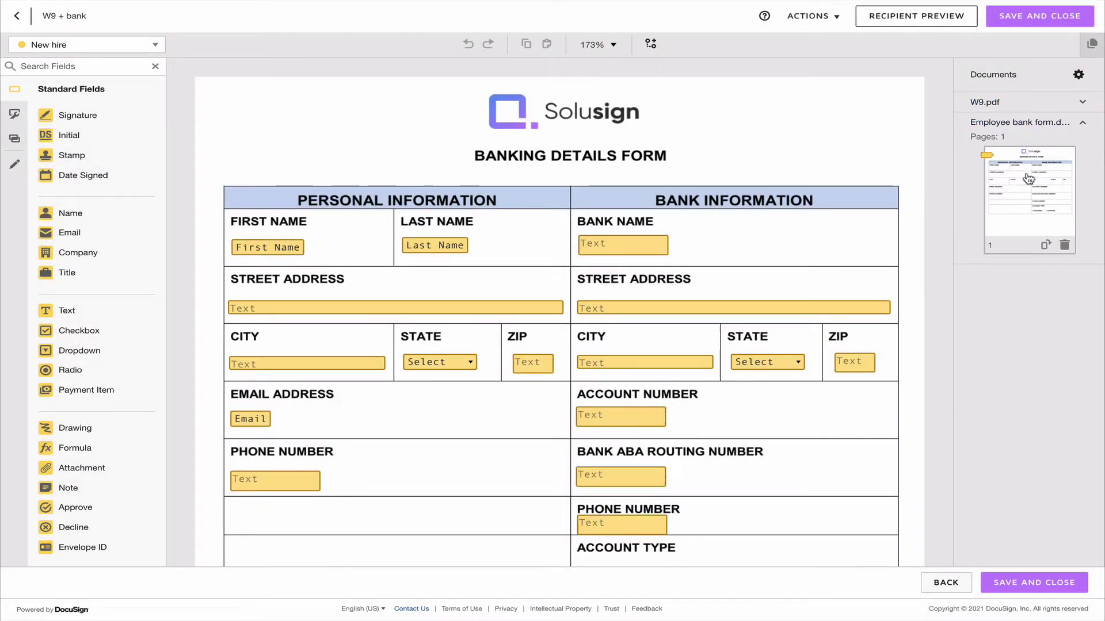
click(1003, 109)
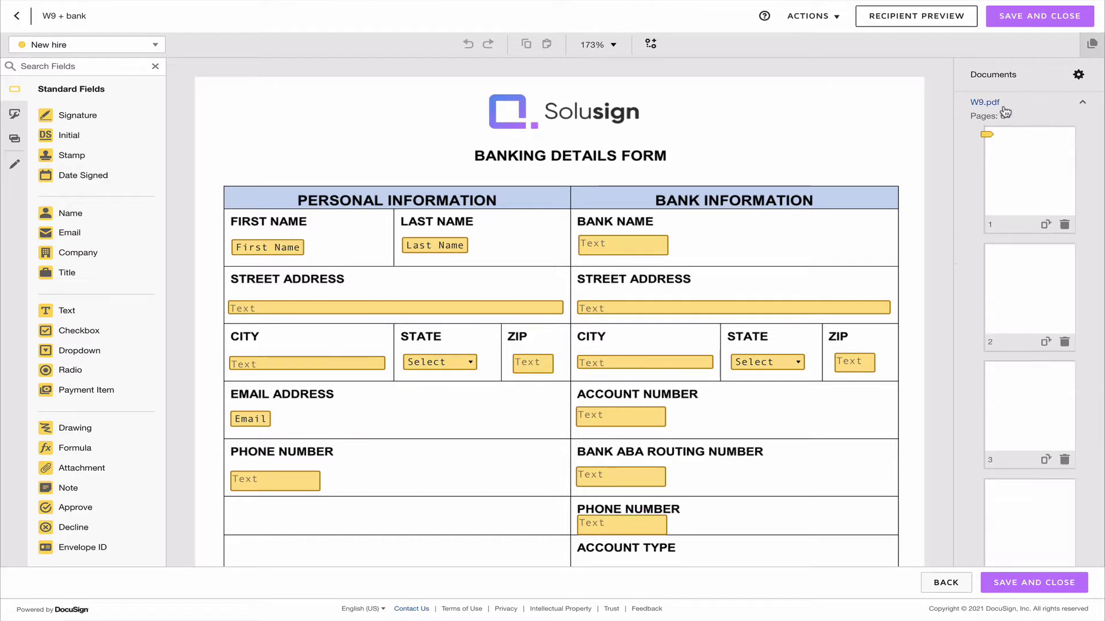
click(1016, 153)
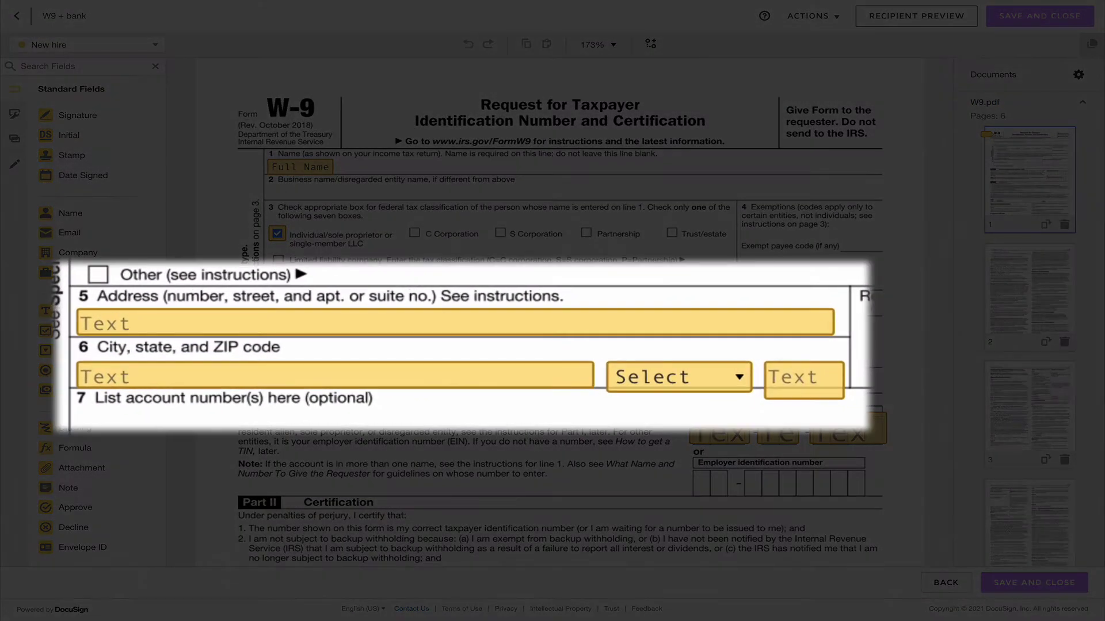
drag(457, 306, 830, 392)
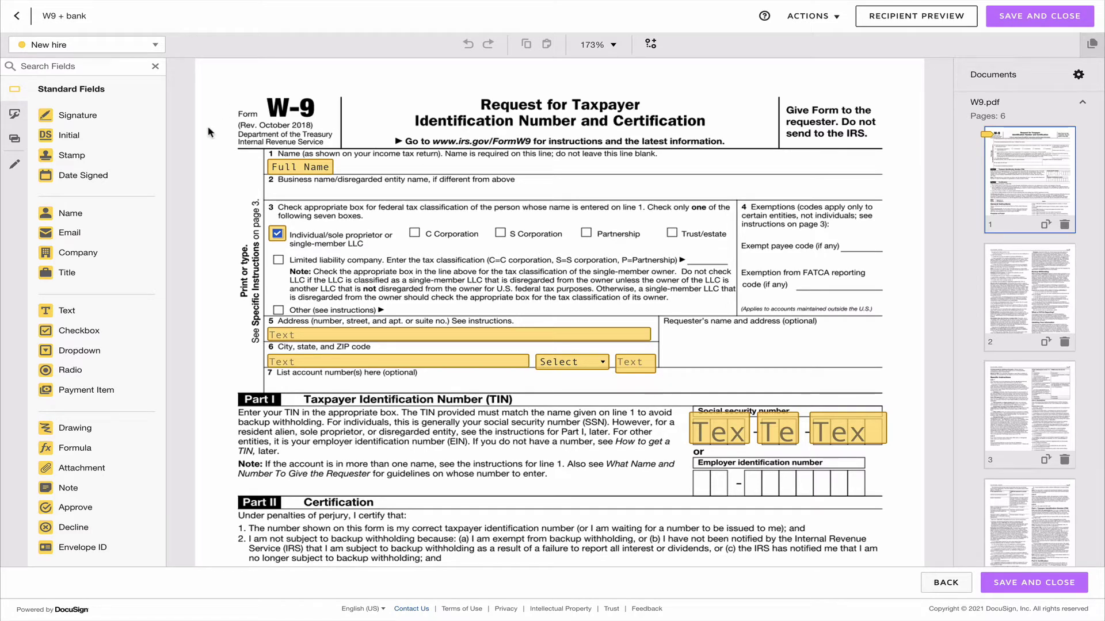
click(985, 104)
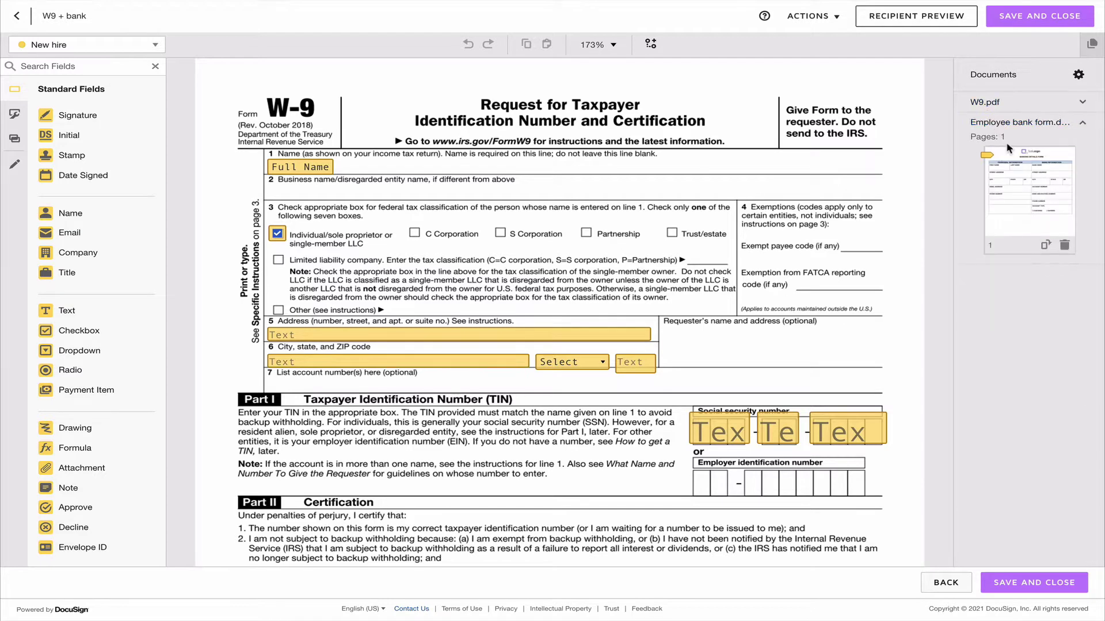
click(1008, 150)
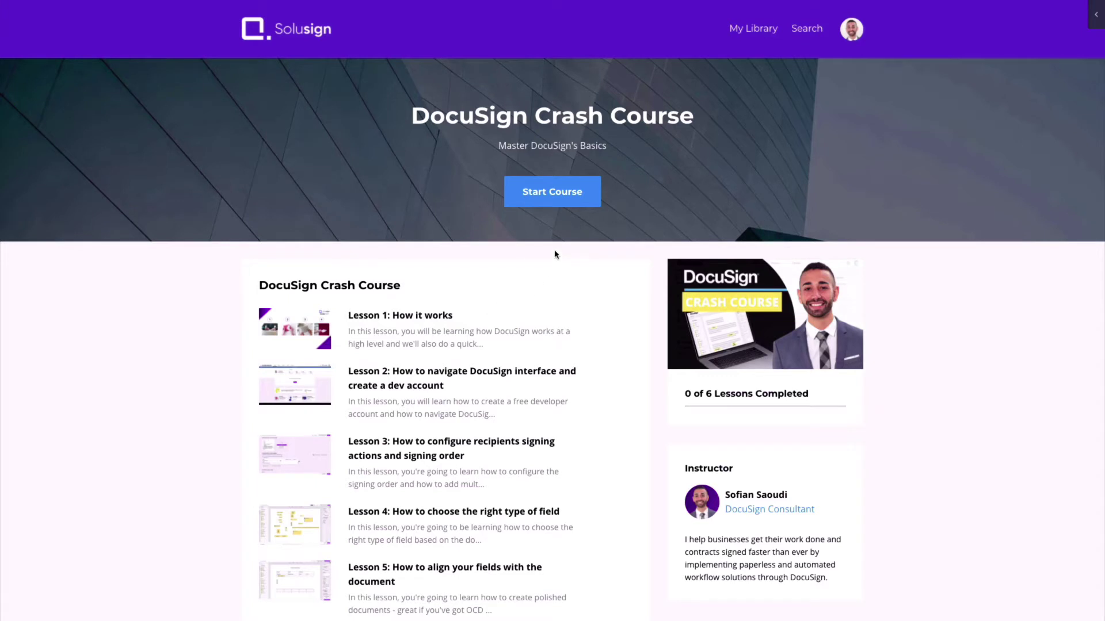
Start the DocuSign Crash Course and play the Lesson 1 video, skipping ahead.
click(535, 196)
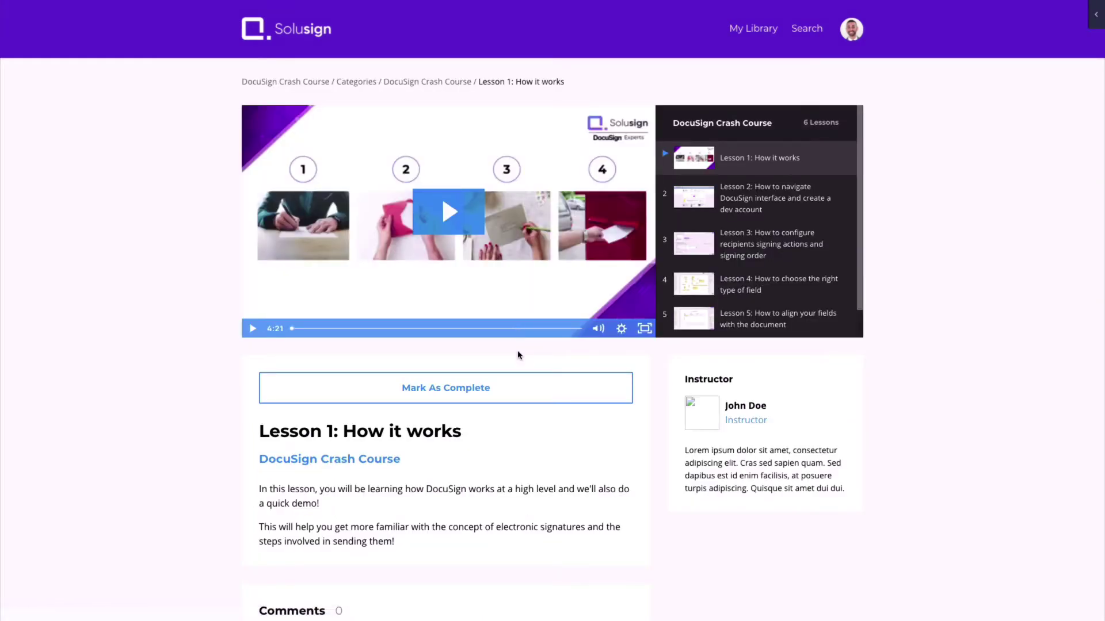
click(449, 214)
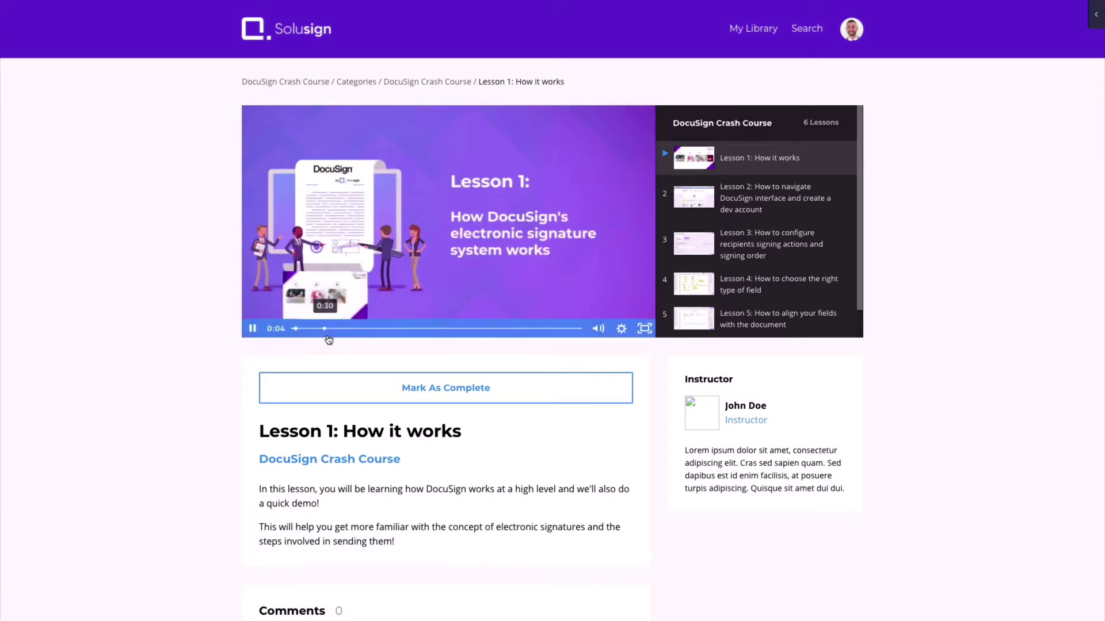
click(337, 324)
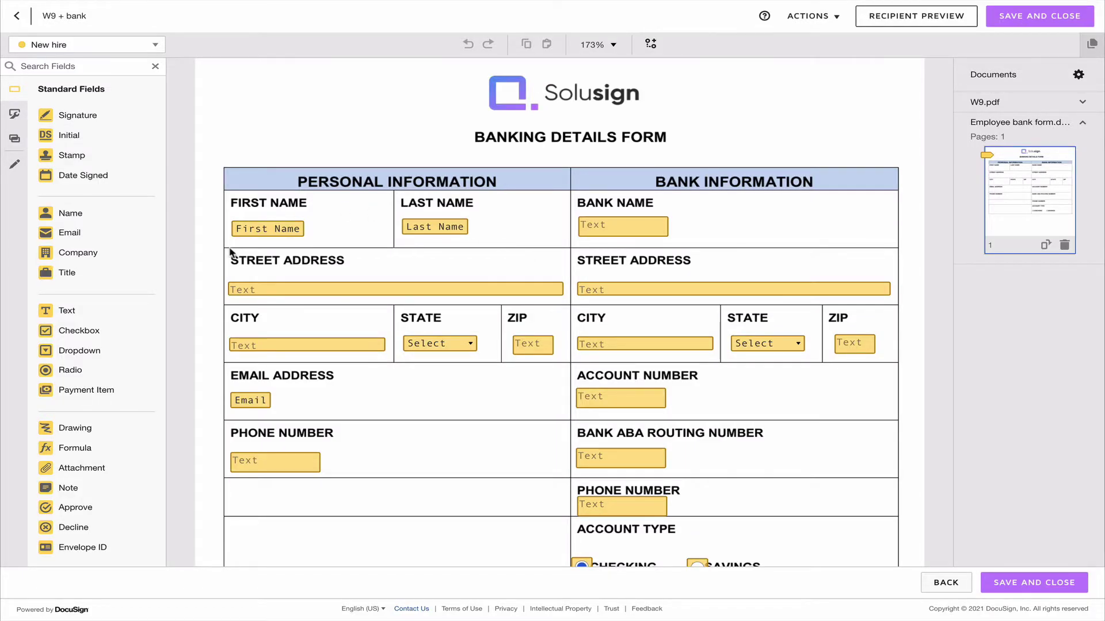
Check the Street Address field's data label, then place a new Text field at the form's top-left.
click(291, 296)
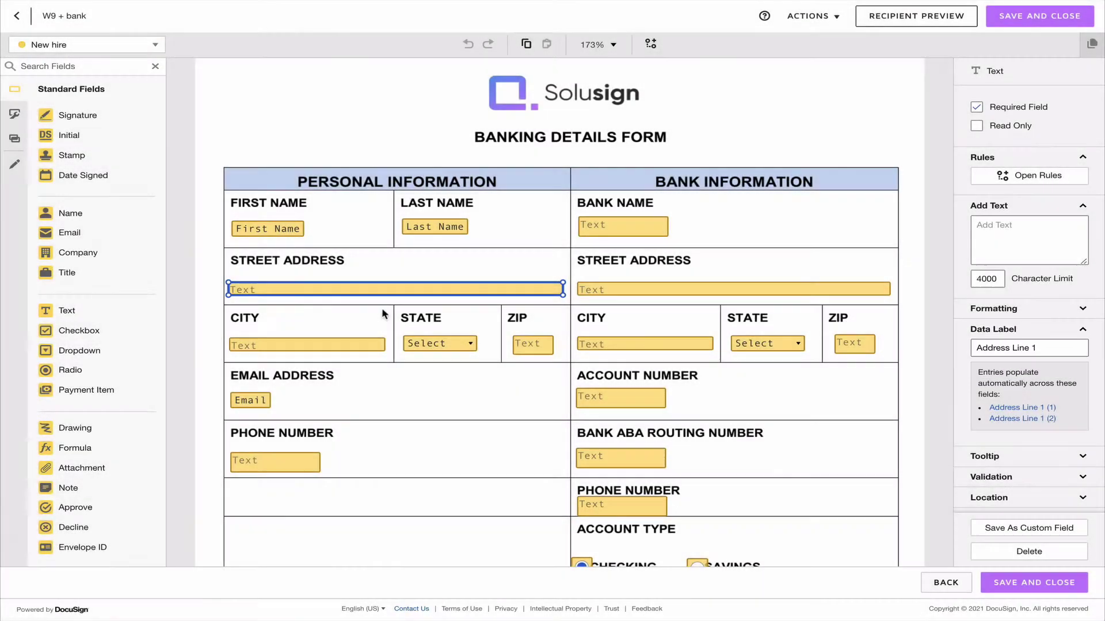
click(320, 318)
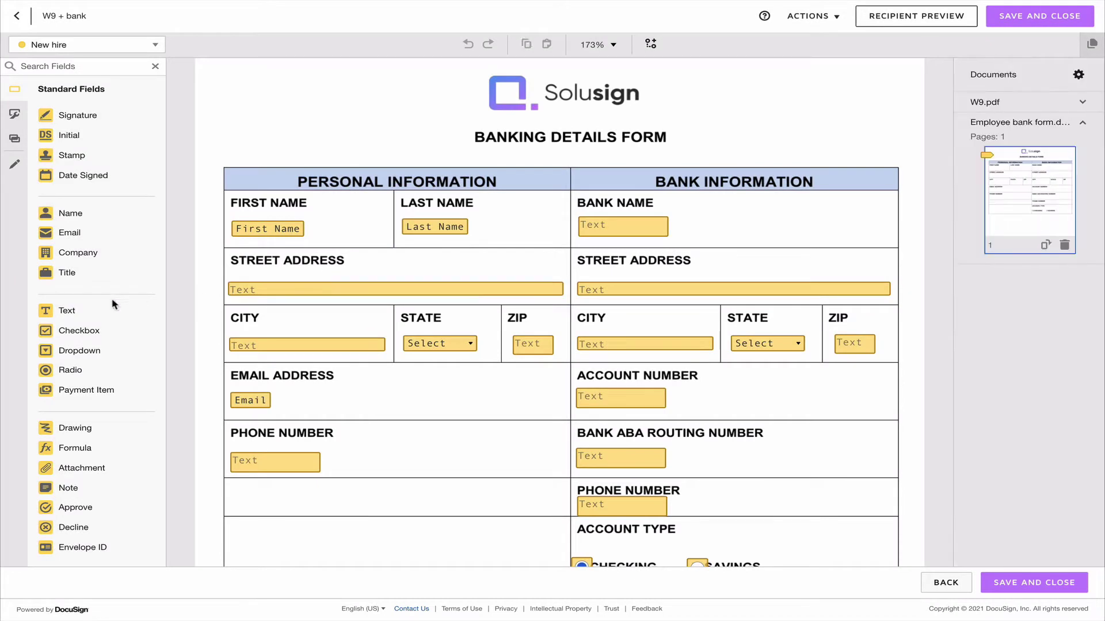
drag(51, 318, 232, 86)
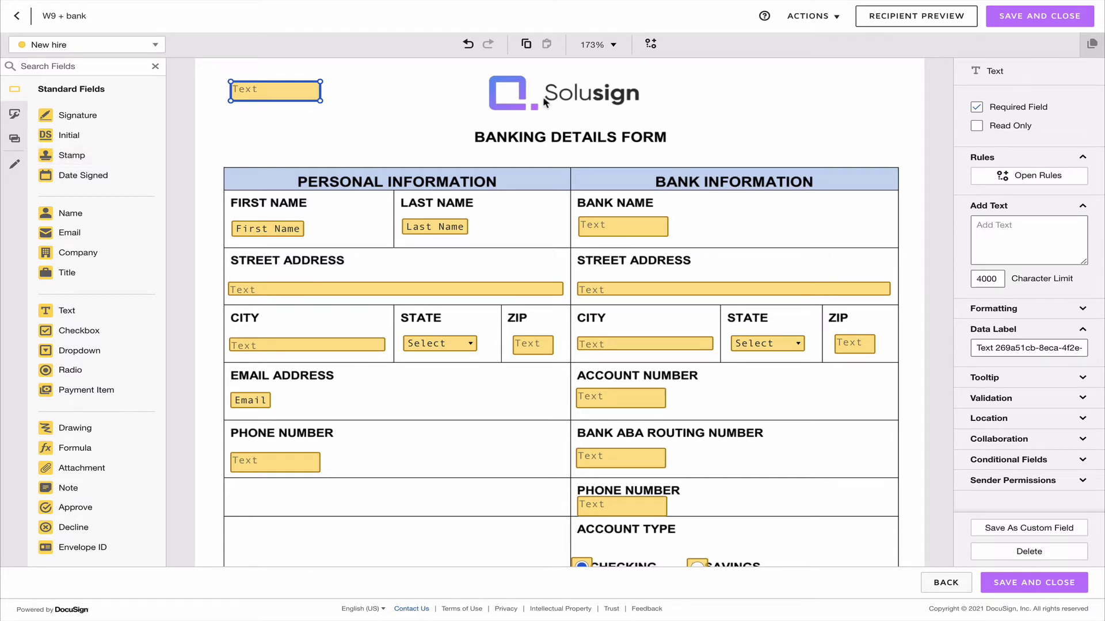
Change the top-left text field's data label to 'label1' and confirm it stuck.
click(1017, 345)
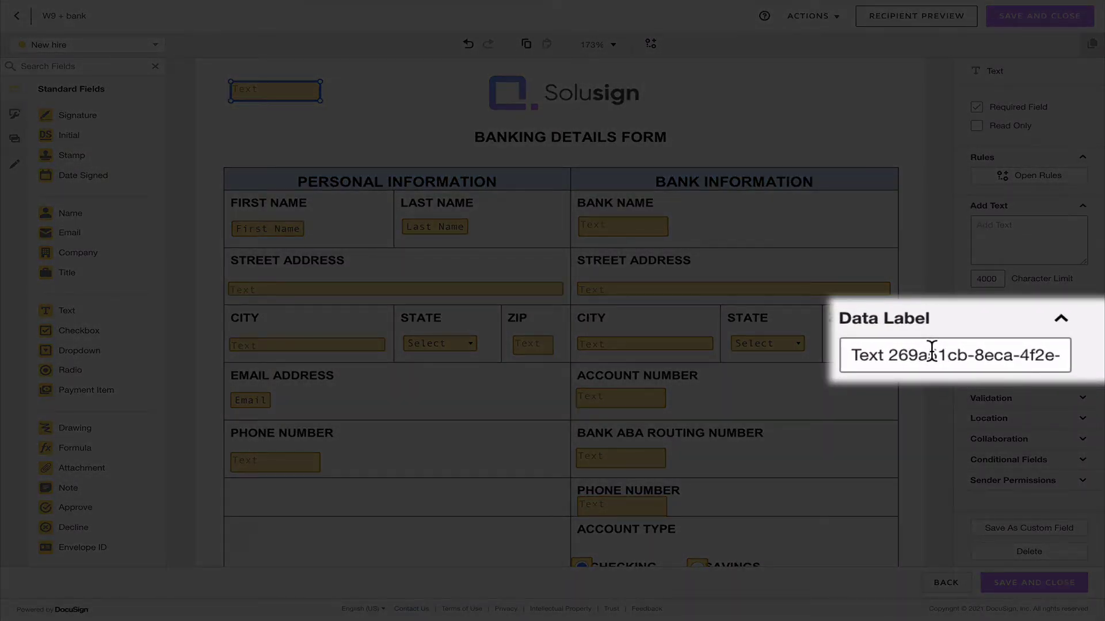
triple_click(931, 351)
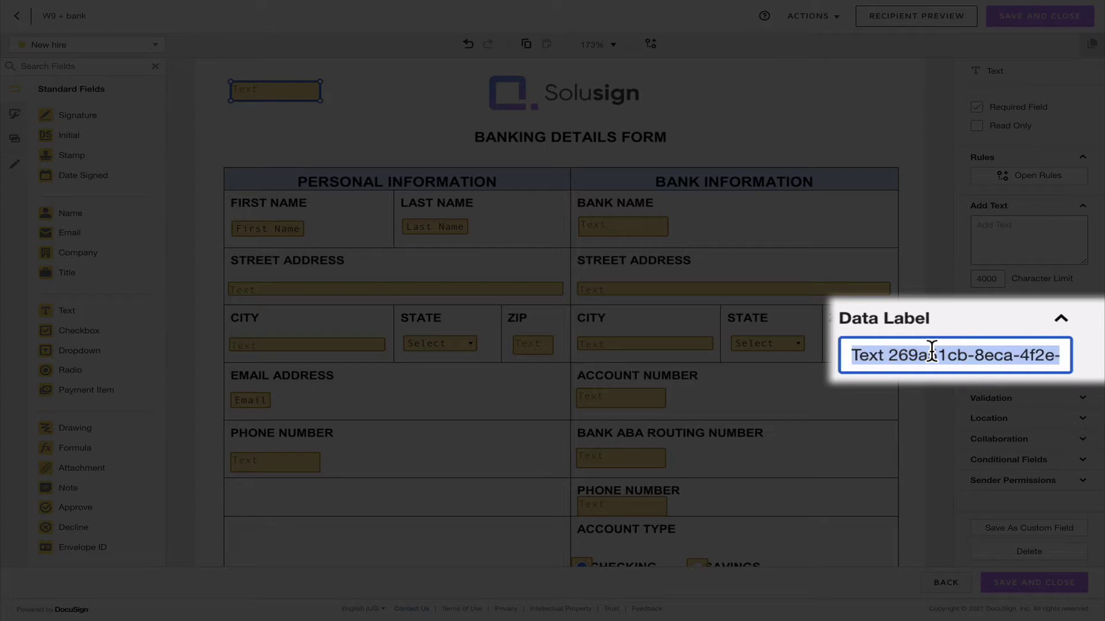
text(label1)
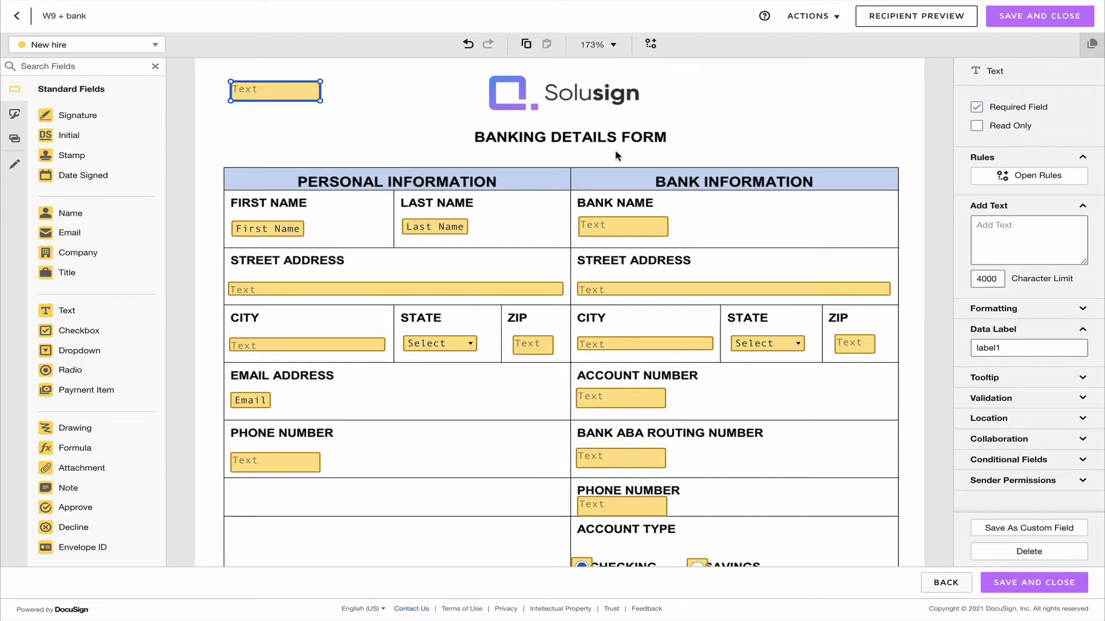
click(618, 155)
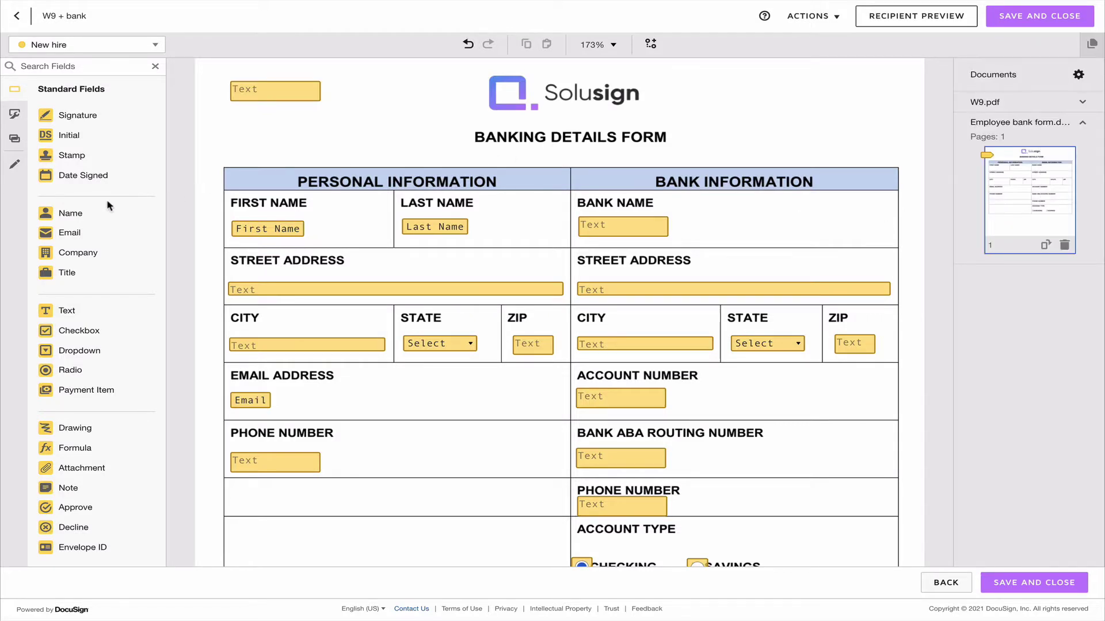
click(268, 97)
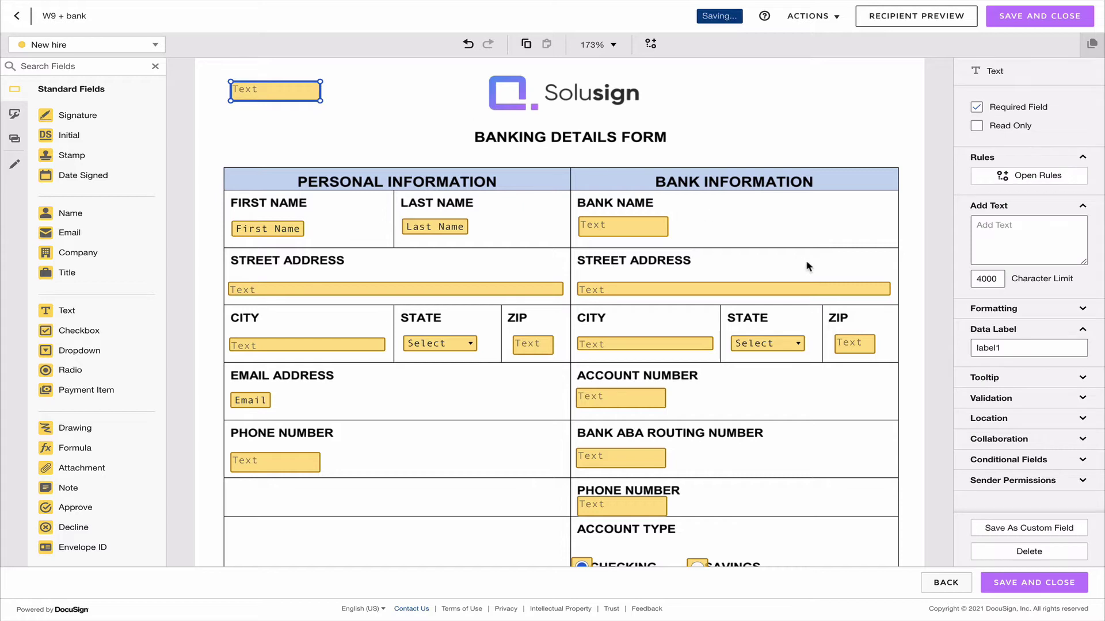
click(390, 143)
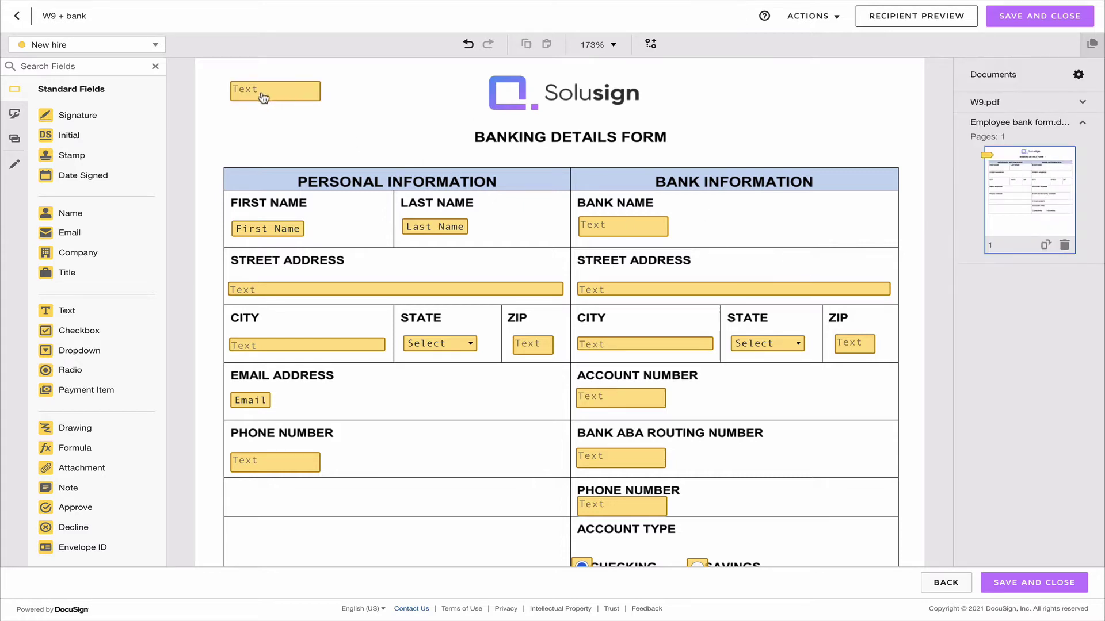
Add a second text field beside the first, also with data label 'label1'.
drag(67, 317, 367, 62)
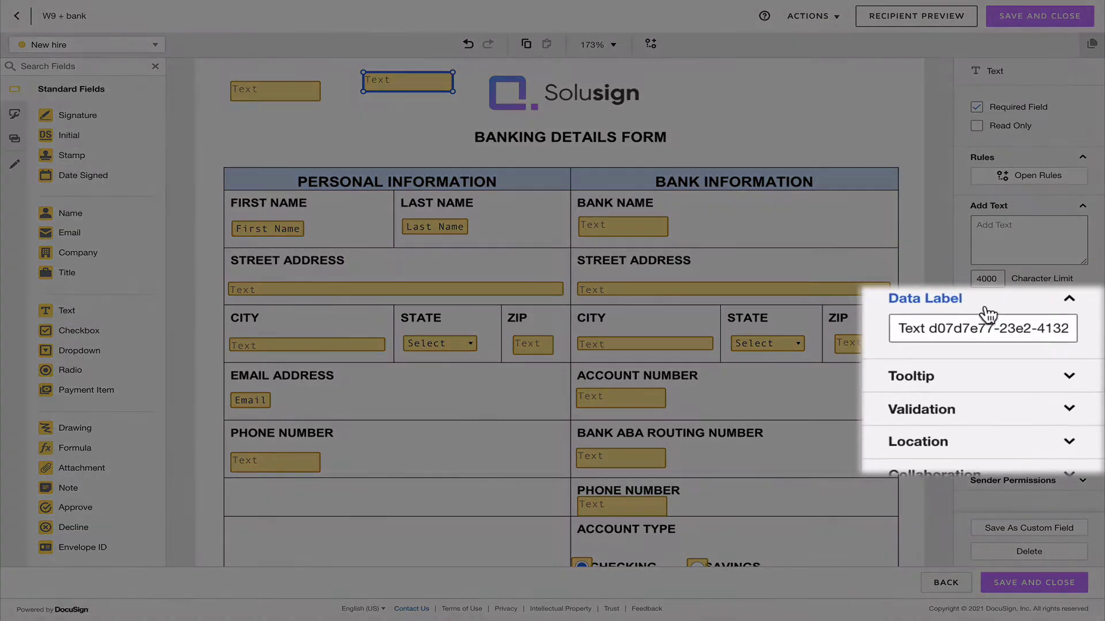
triple_click(920, 314)
text(label1)
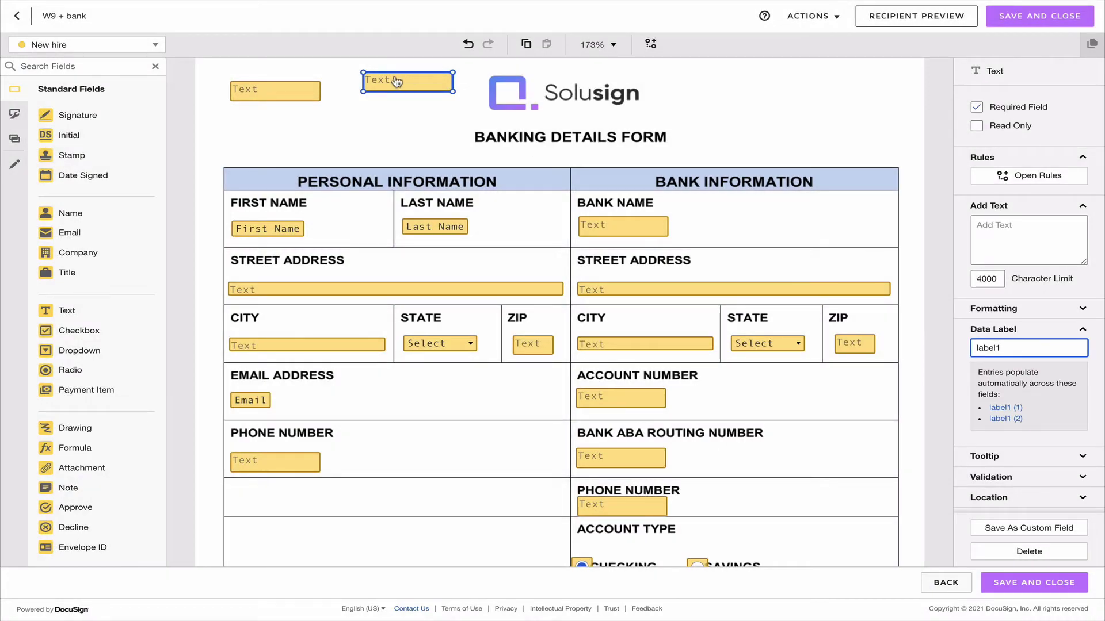
click(244, 102)
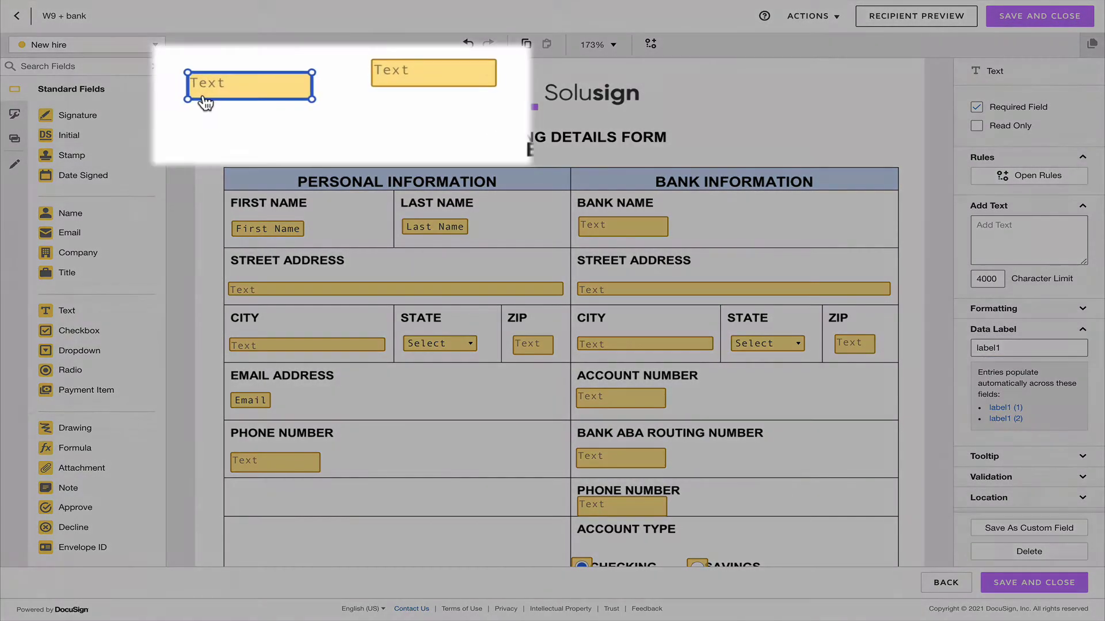
Type 'something' and then 'data' into the label1 fields to see them mirror, then delete both.
text(something)
click(219, 167)
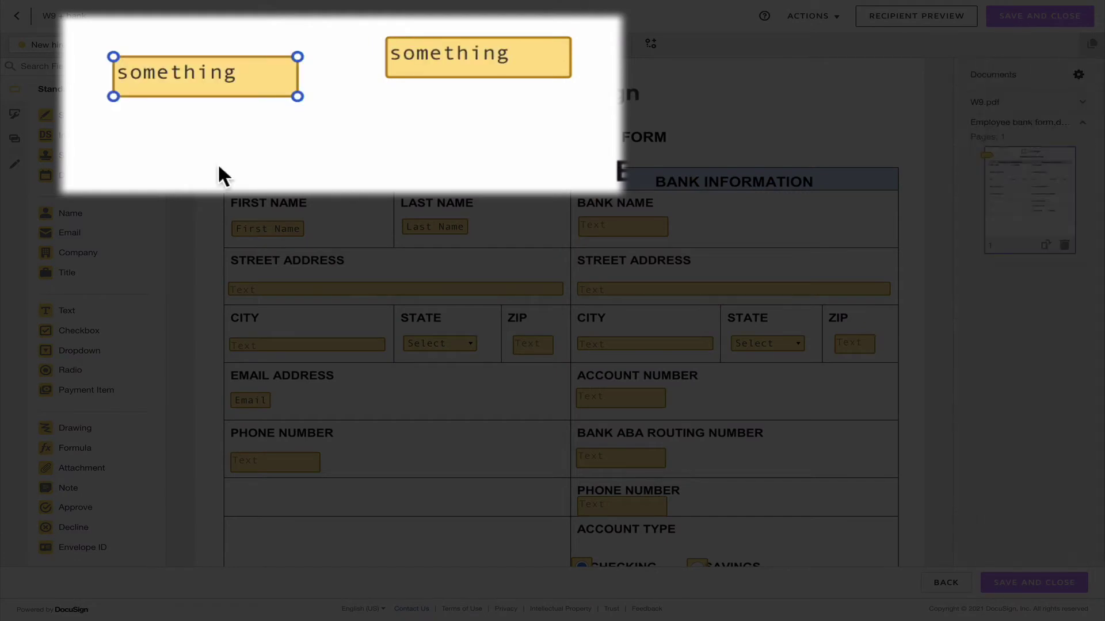
click(521, 66)
double_click(512, 62)
text(data)
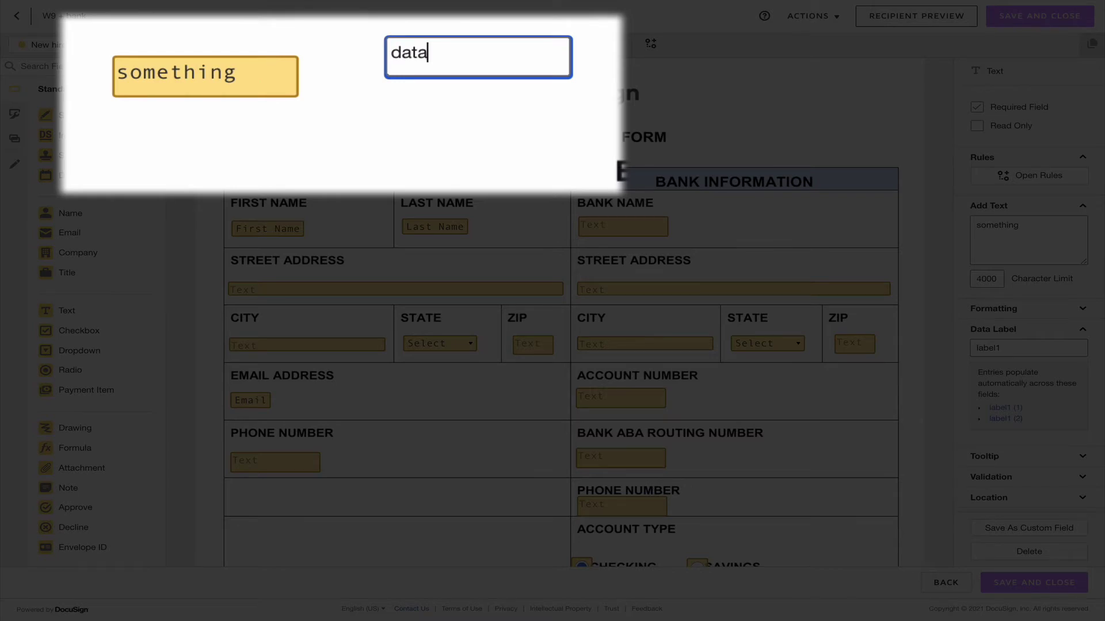
key(Return)
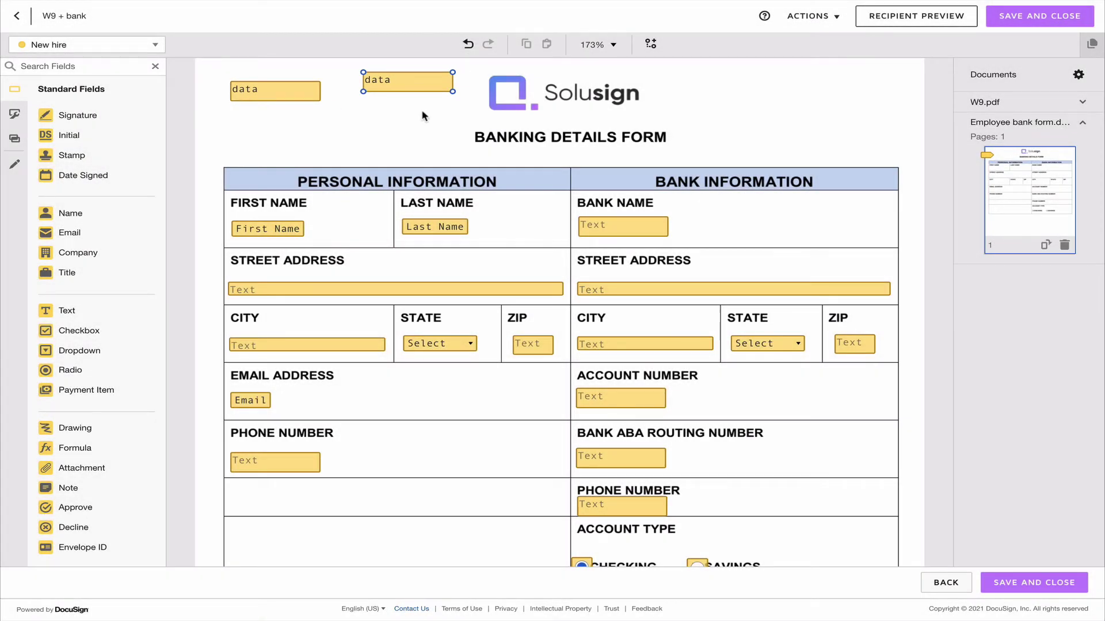
drag(422, 112, 260, 84)
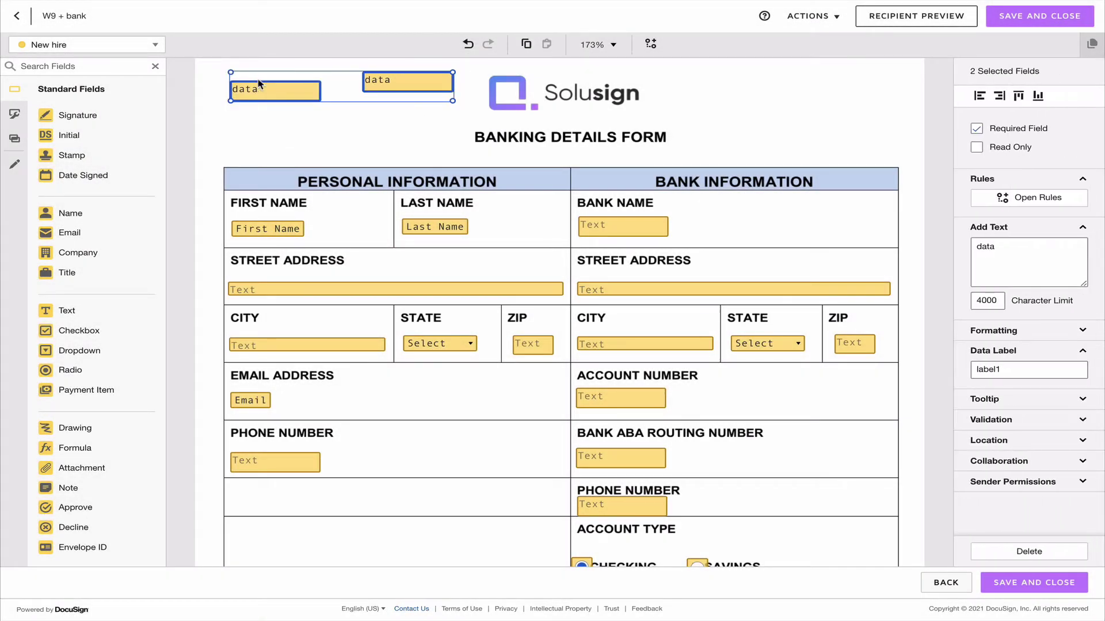
key(Delete)
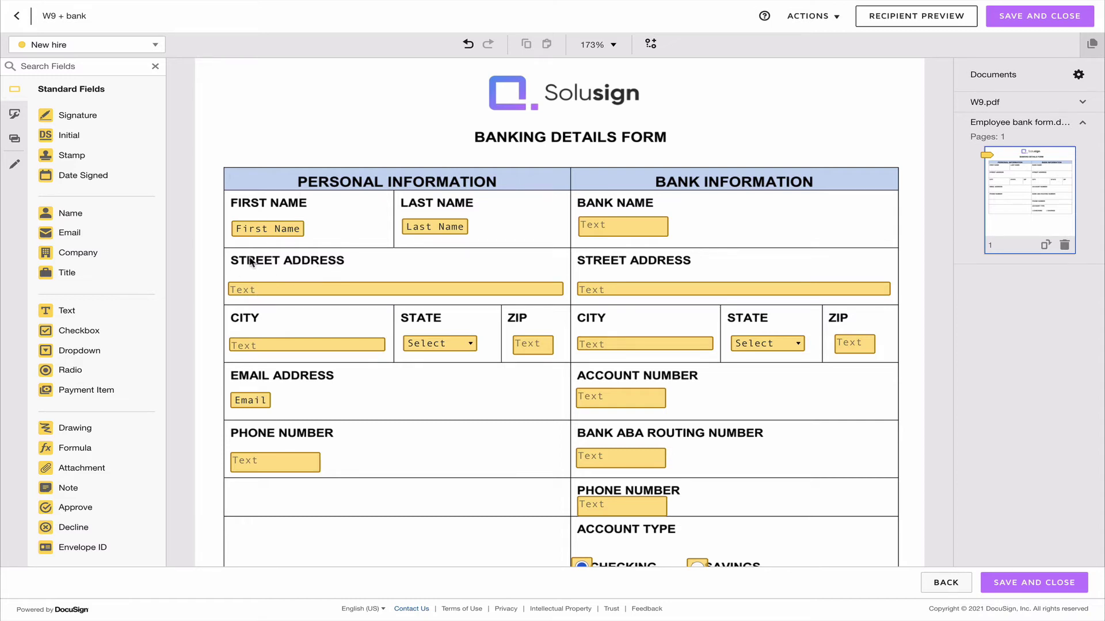
Confirm the Street Address and W-9 line 5 Address share 'Address Line 1', then launch Recipient Preview.
click(257, 291)
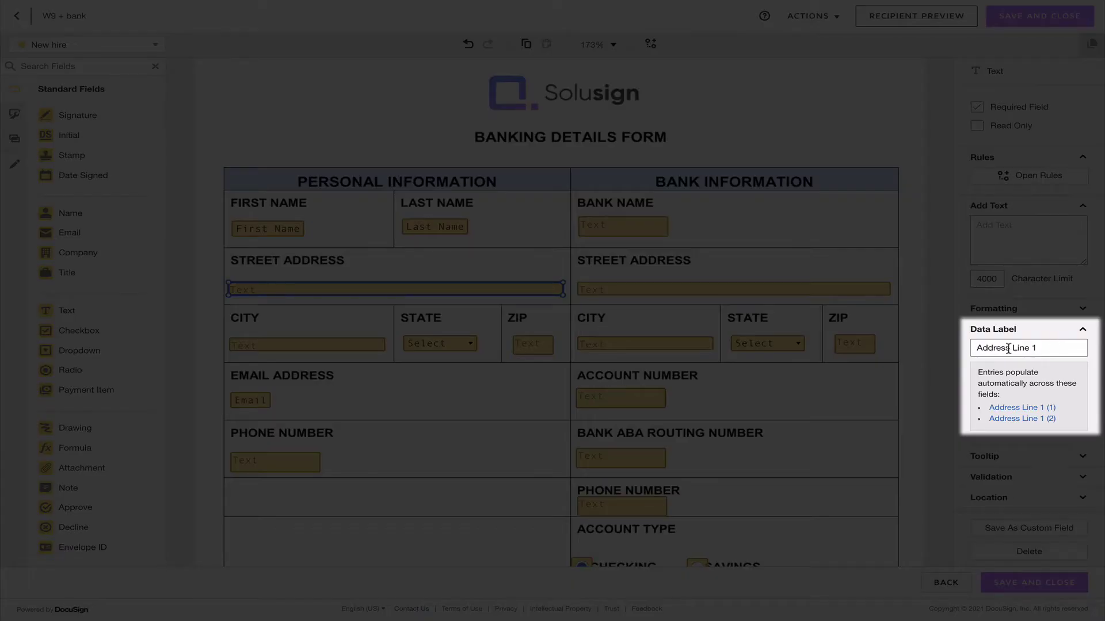
click(878, 185)
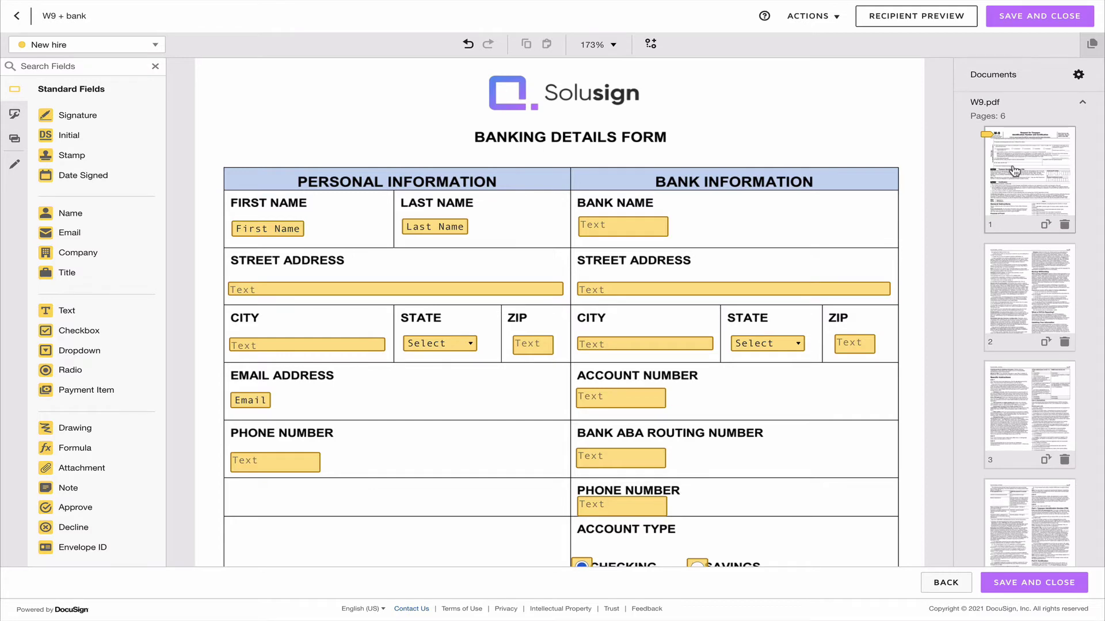
click(1014, 171)
click(392, 340)
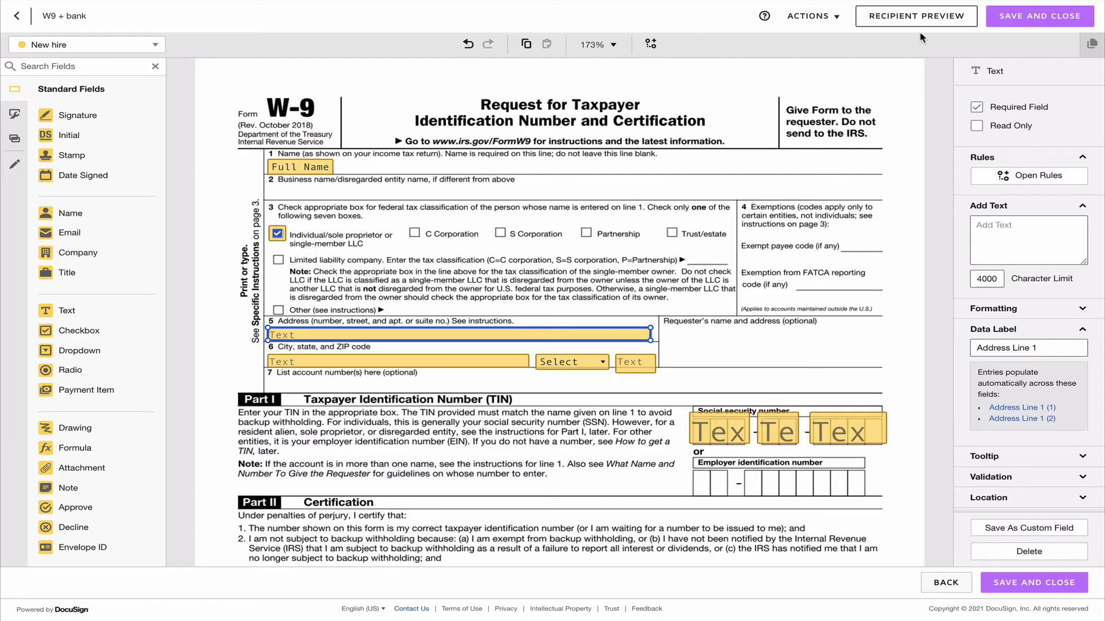
click(914, 22)
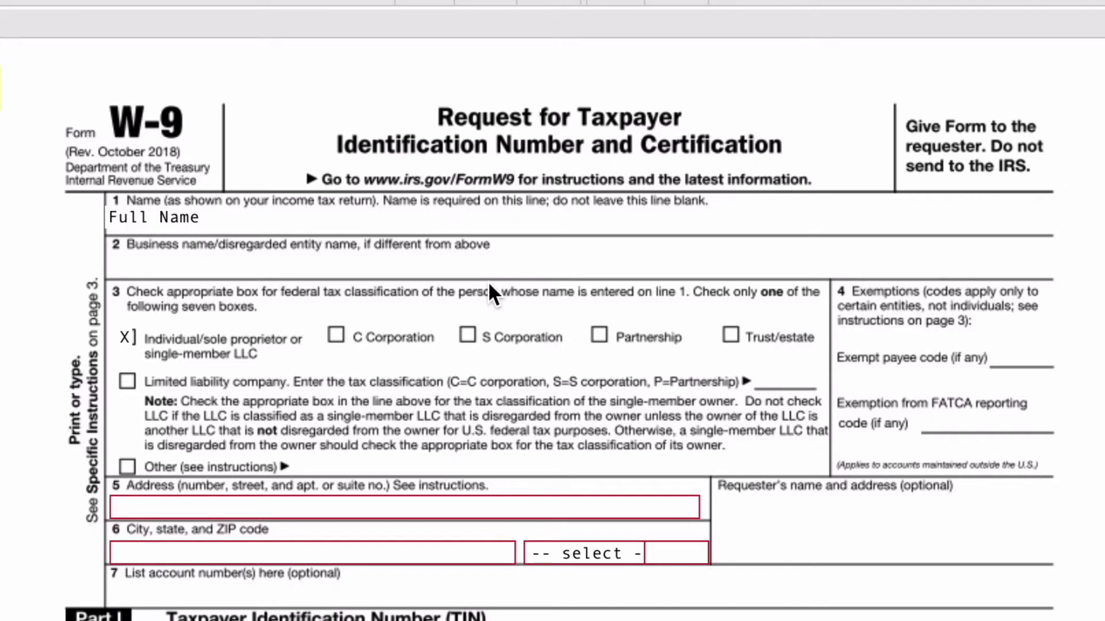
In the preview, enter address '123 main st', city 'City', state AK and ZIP 11111.
scroll(488, 288, down, 2)
click(310, 399)
text(123 main)
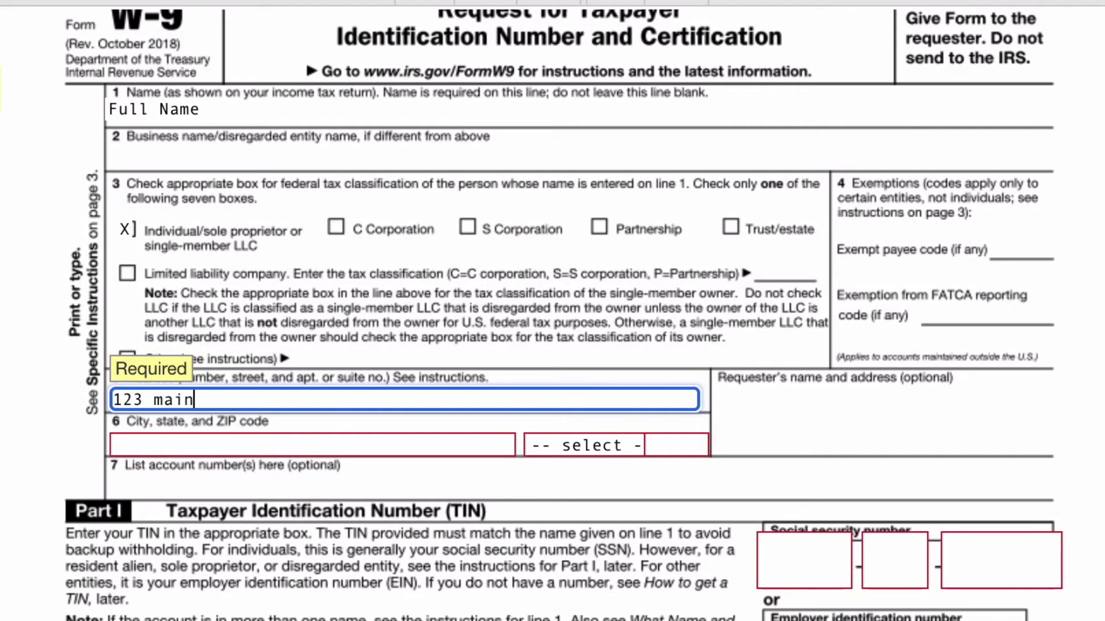
text( st)
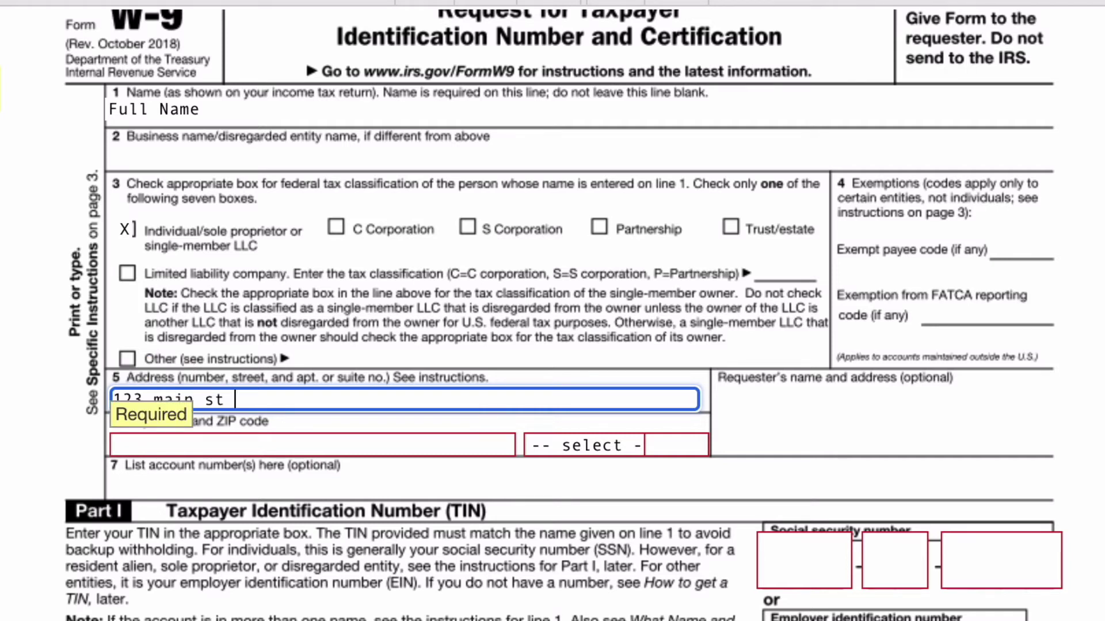
click(266, 443)
text(City)
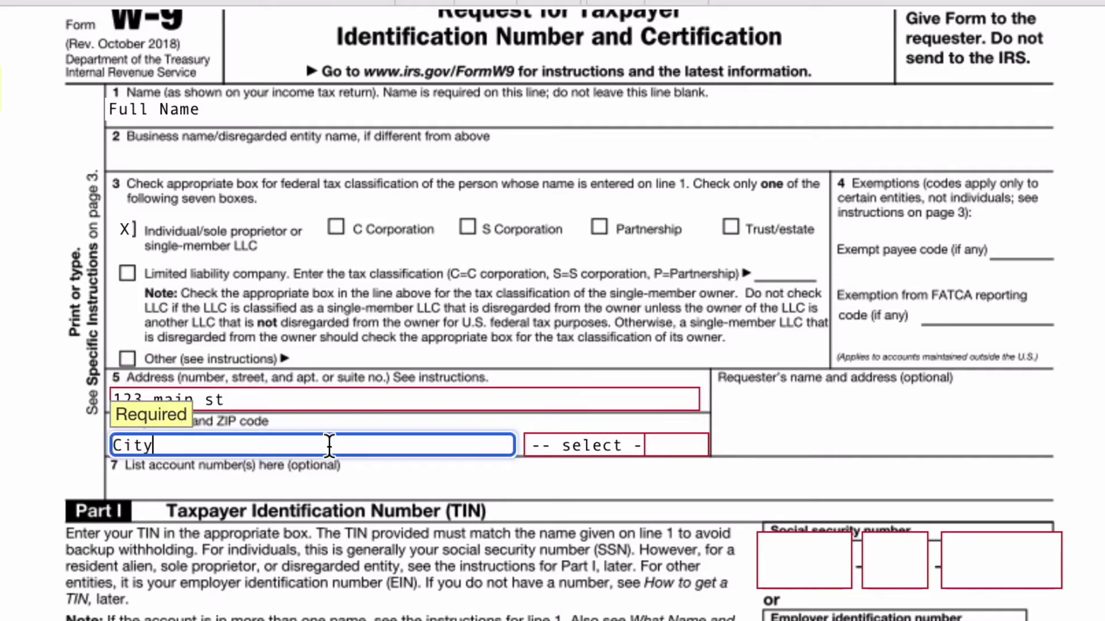
click(578, 444)
click(575, 500)
click(684, 445)
text(11111)
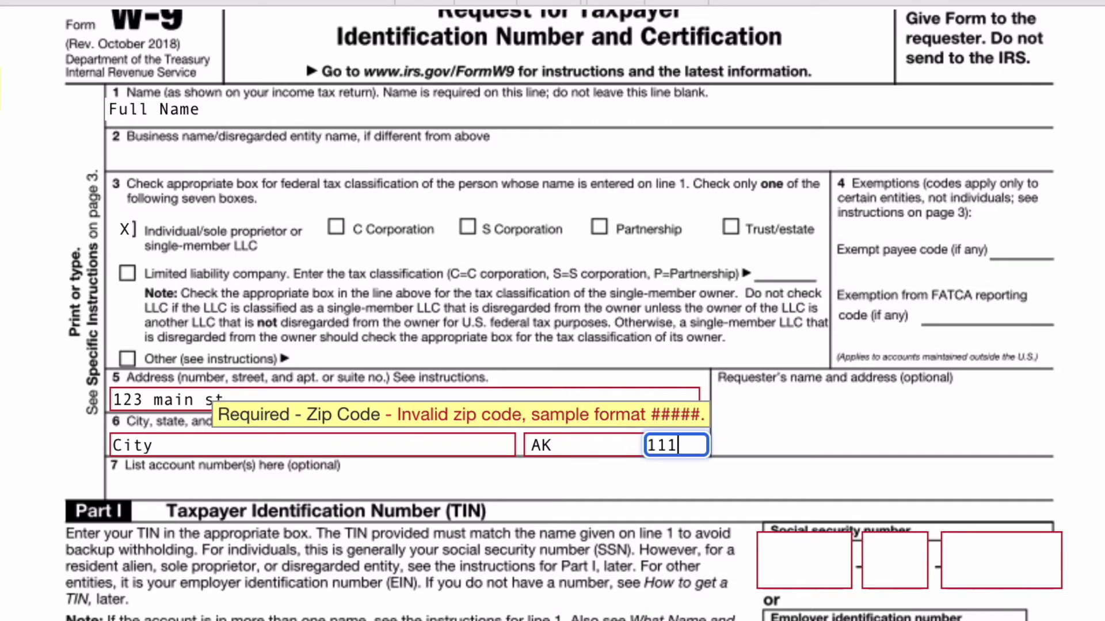
click(652, 484)
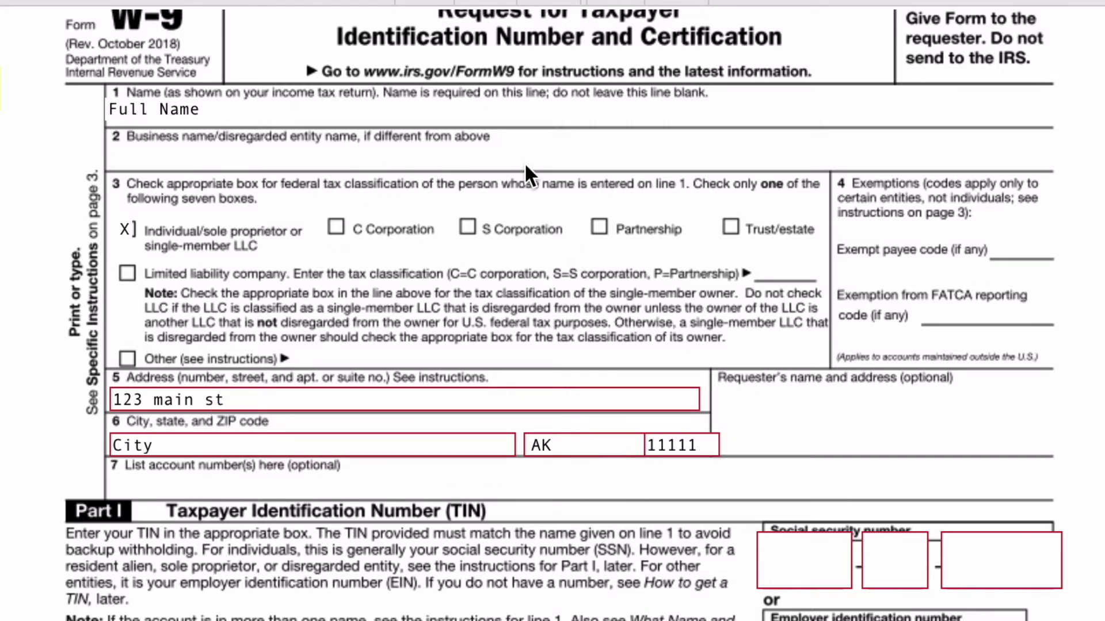
scroll(524, 167, up, 3)
scroll(851, 404, down, 20)
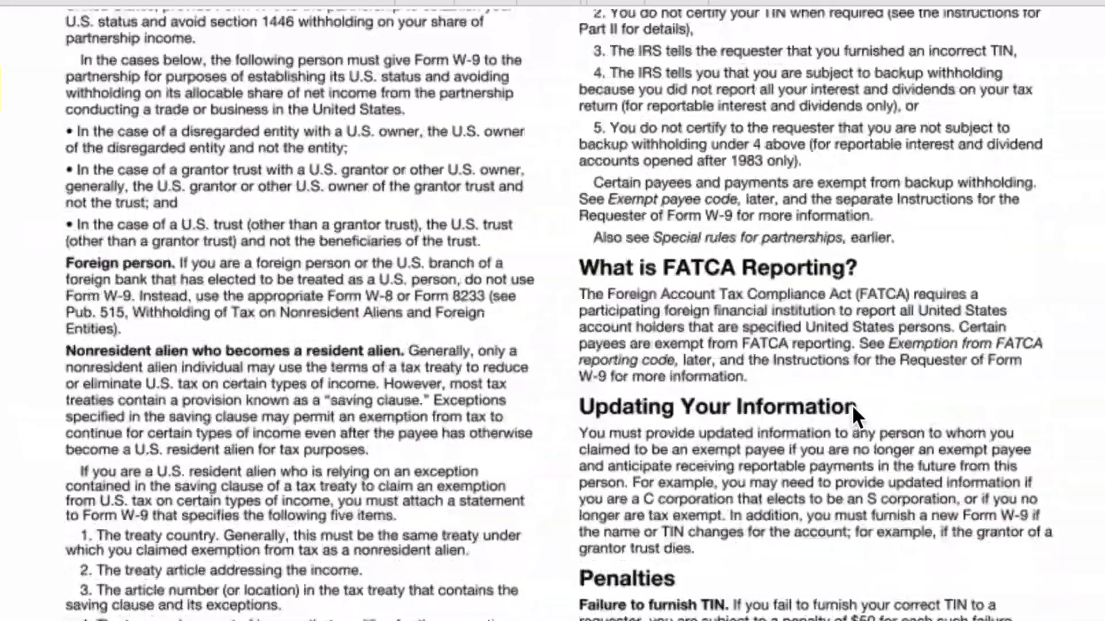
scroll(852, 404, down, 20)
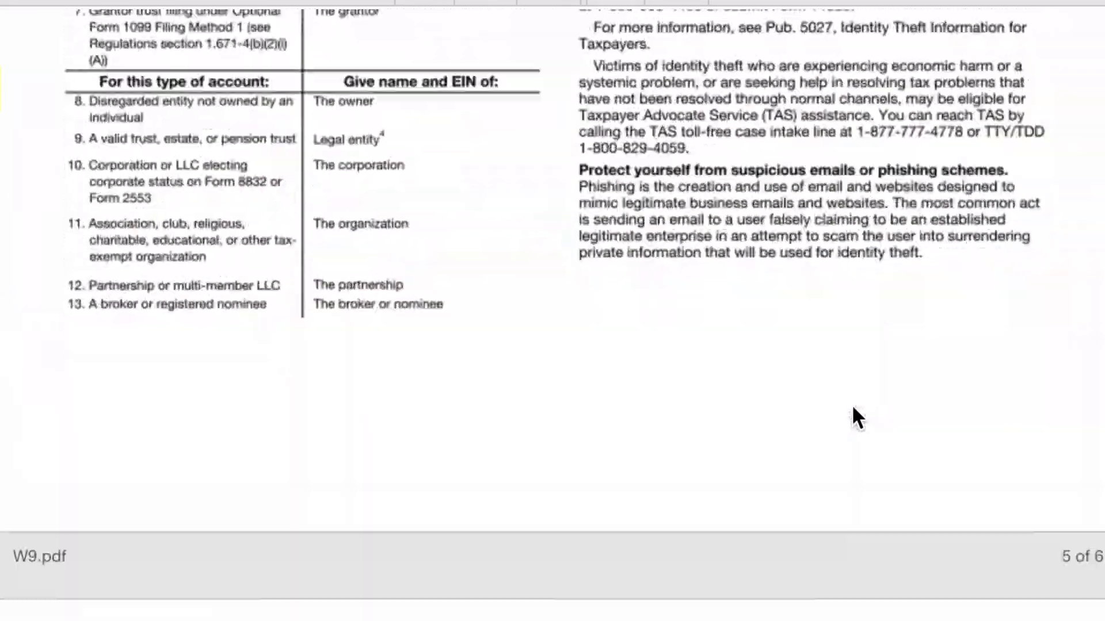
scroll(851, 405, down, 15)
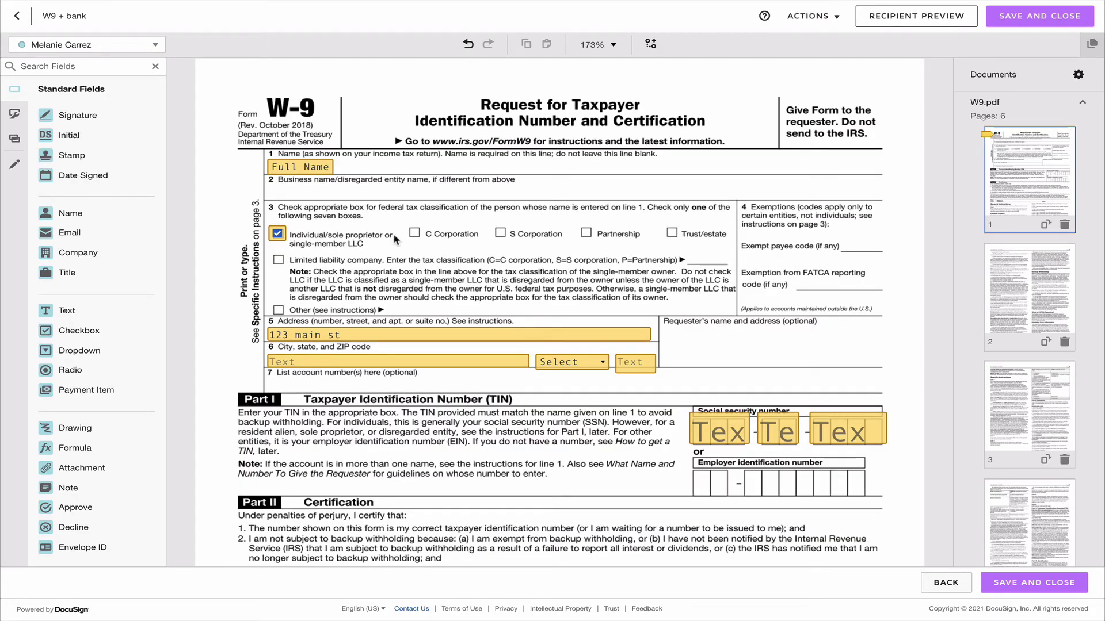
Back in the editor, select the W-9 City field and open its Validation type list.
click(303, 365)
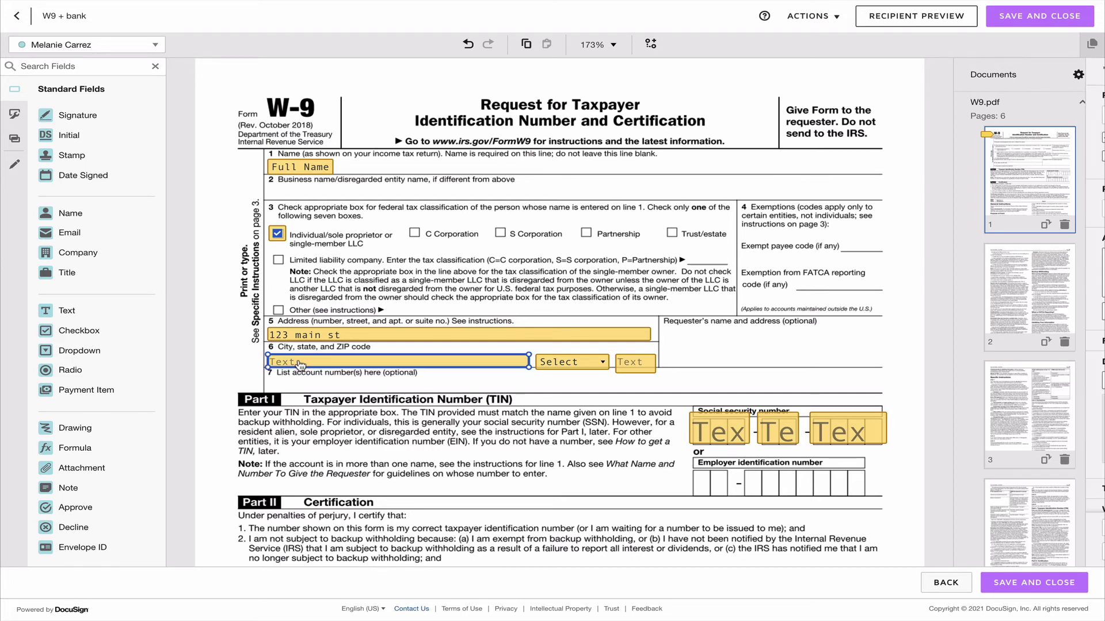
scroll(1046, 381, down, 1)
scroll(1045, 381, down, 1)
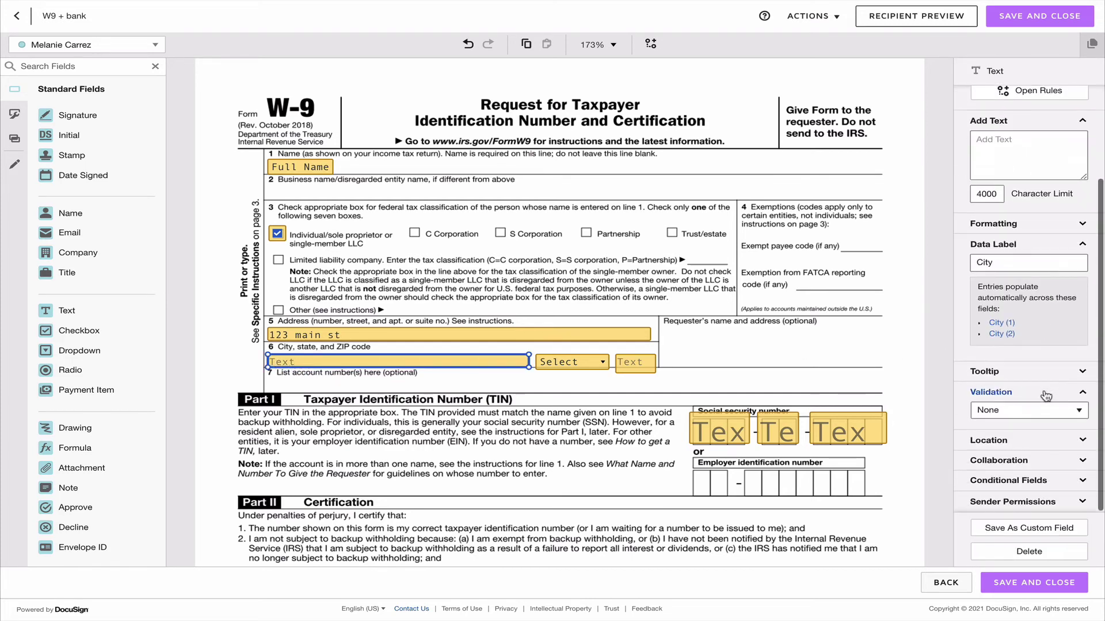
click(1034, 410)
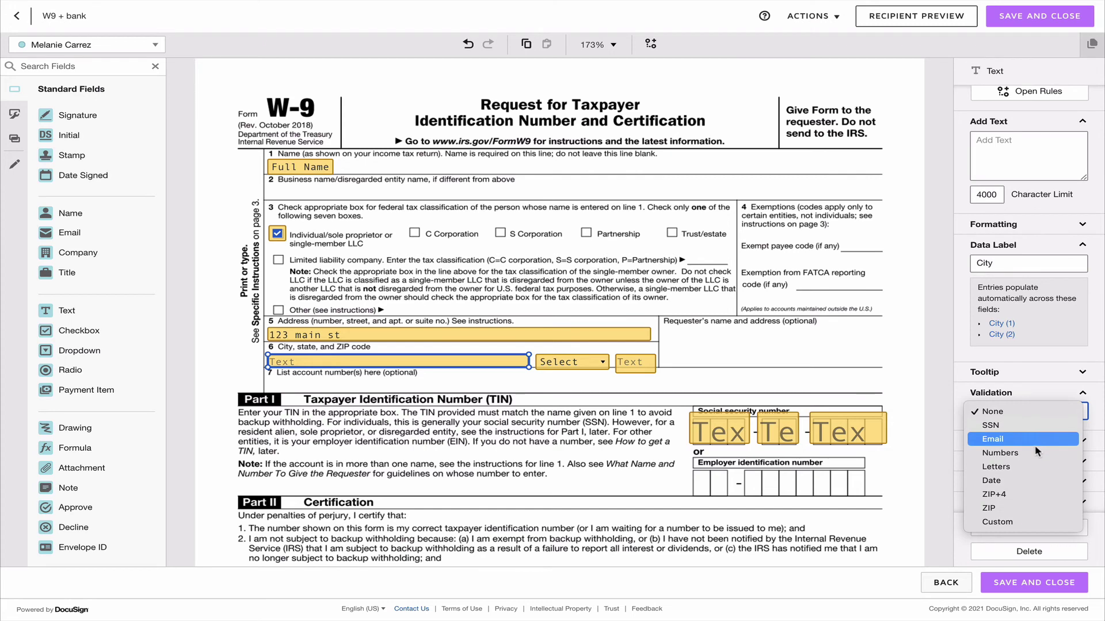